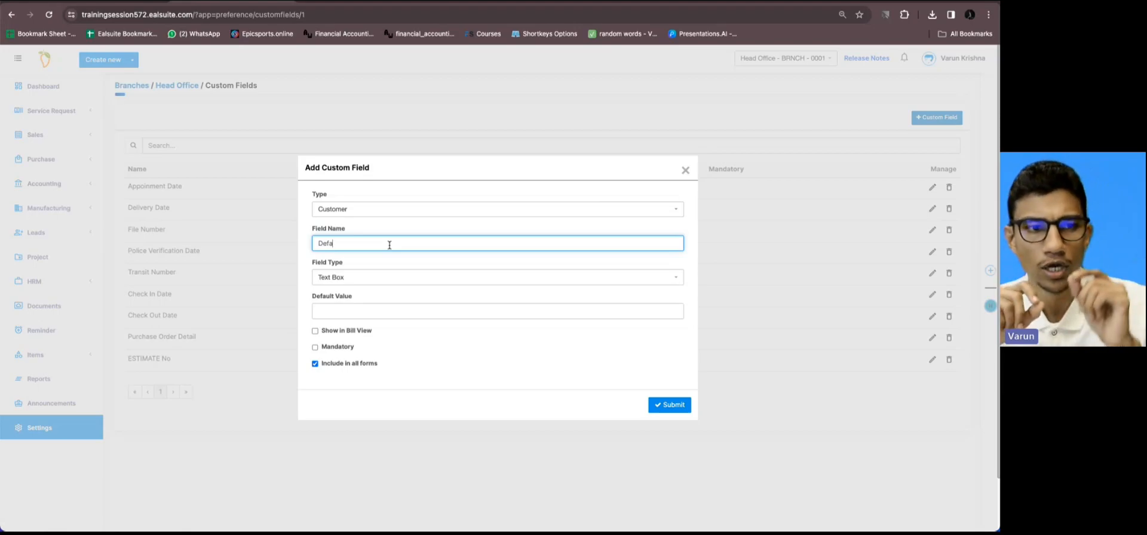
Name the Customer custom field Default Payment Account and set its field type to Look Up
{"action": "type", "text": "ult"}
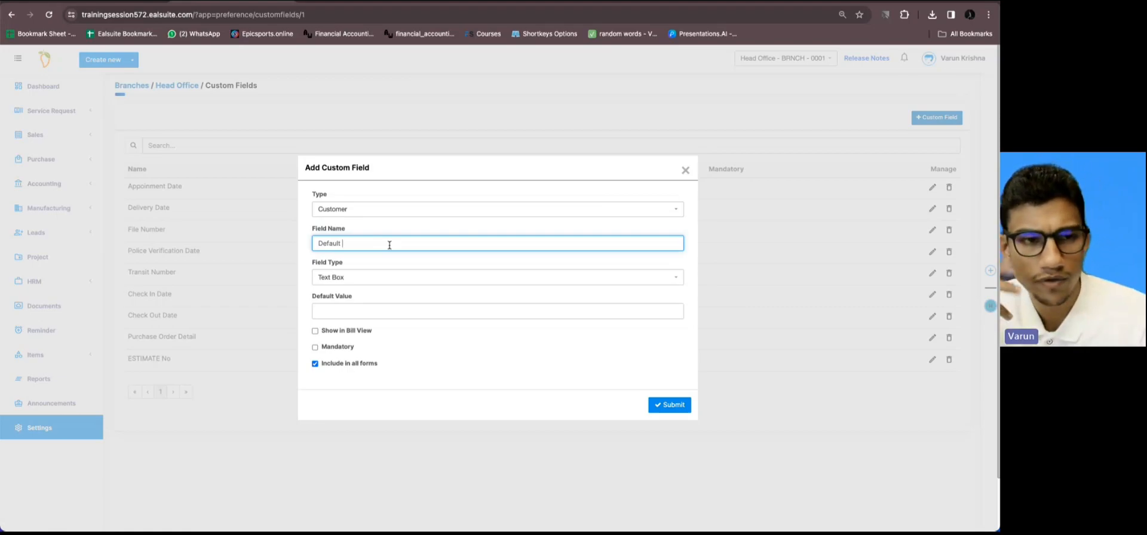
{"action": "type", "text": " Pay"}
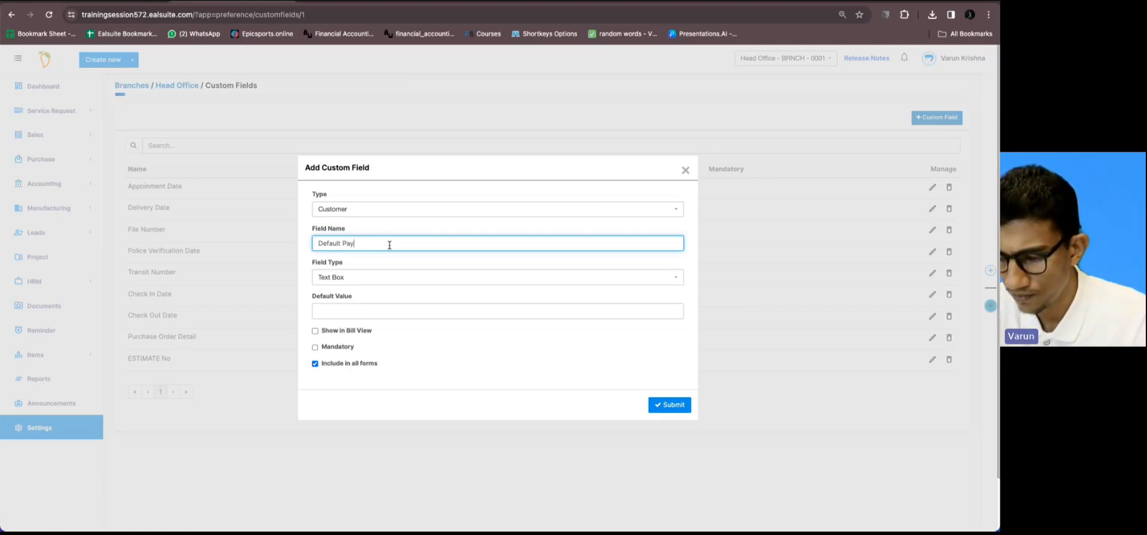
{"action": "type", "text": "ment Account"}
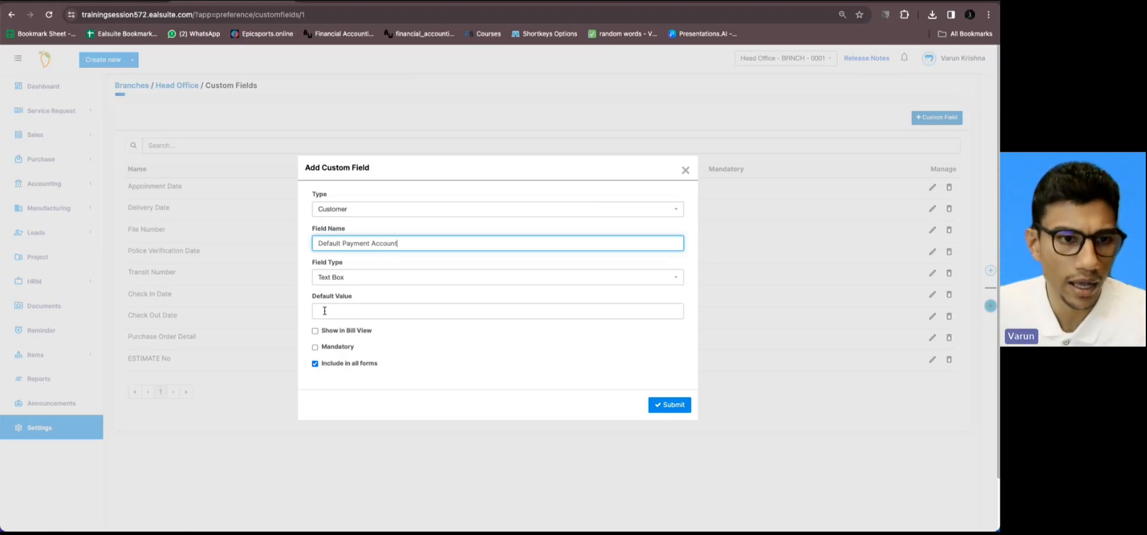
{"action": "left_click", "coordinate": [334, 280]}
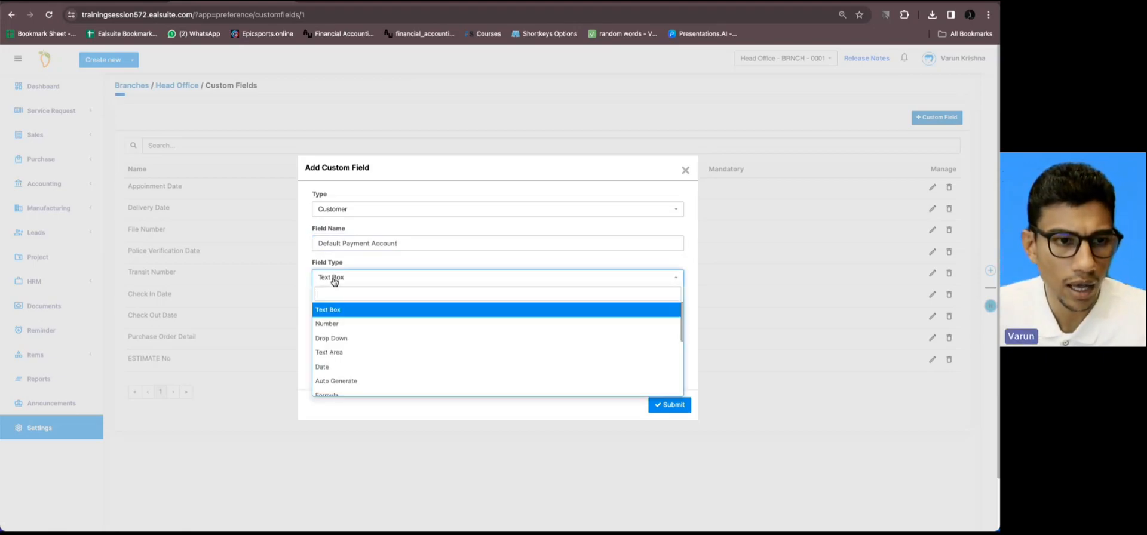
{"action": "type", "text": "lo"}
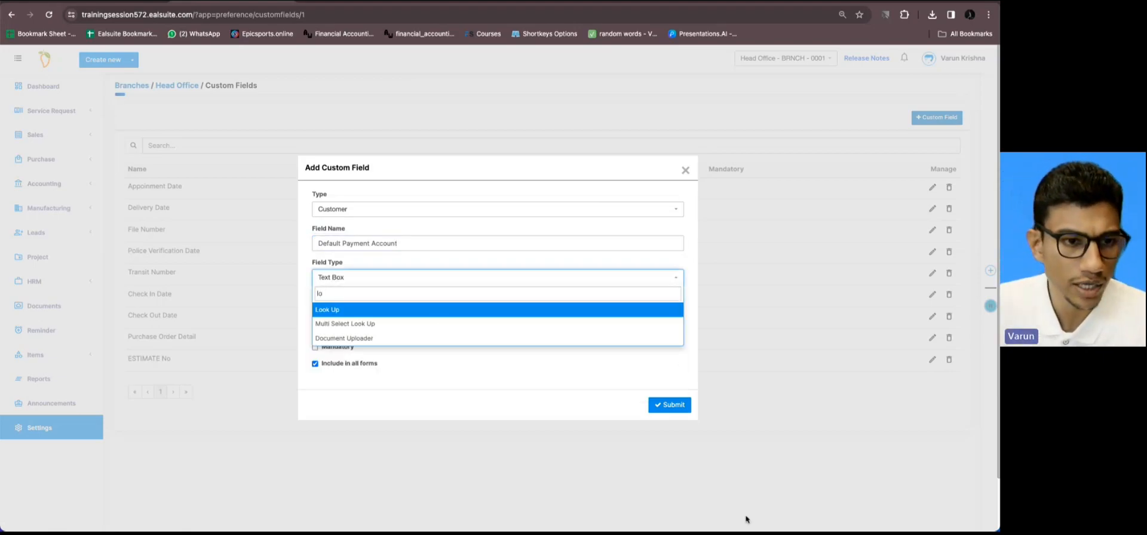
{"action": "left_click", "coordinate": [589, 308]}
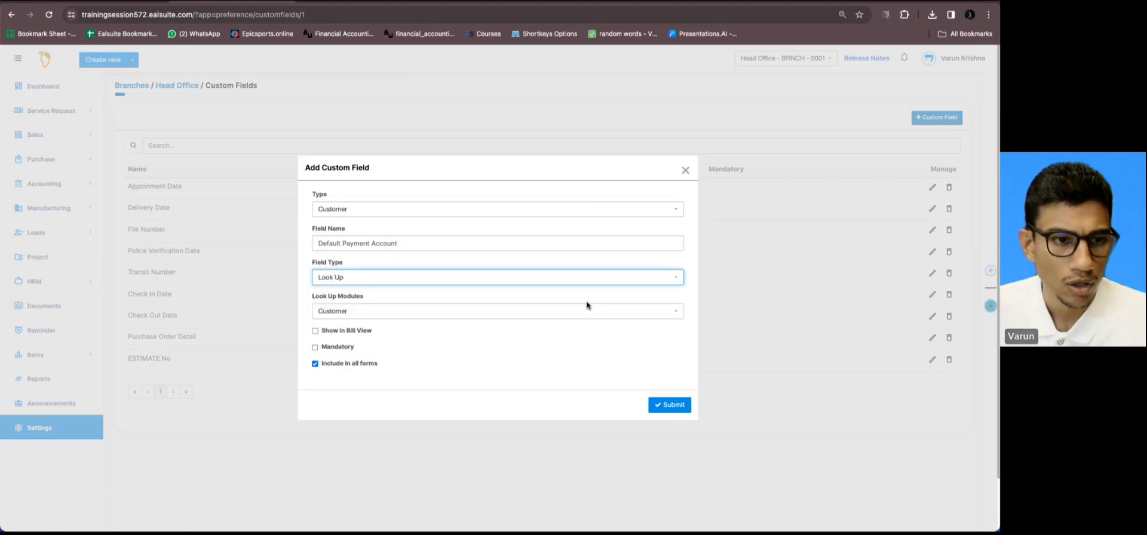
Set the field's look-up module to Accounts with Show in Bill View enabled, and submit the custom field
{"action": "left_click", "coordinate": [394, 310]}
{"action": "type", "text": "ac"}
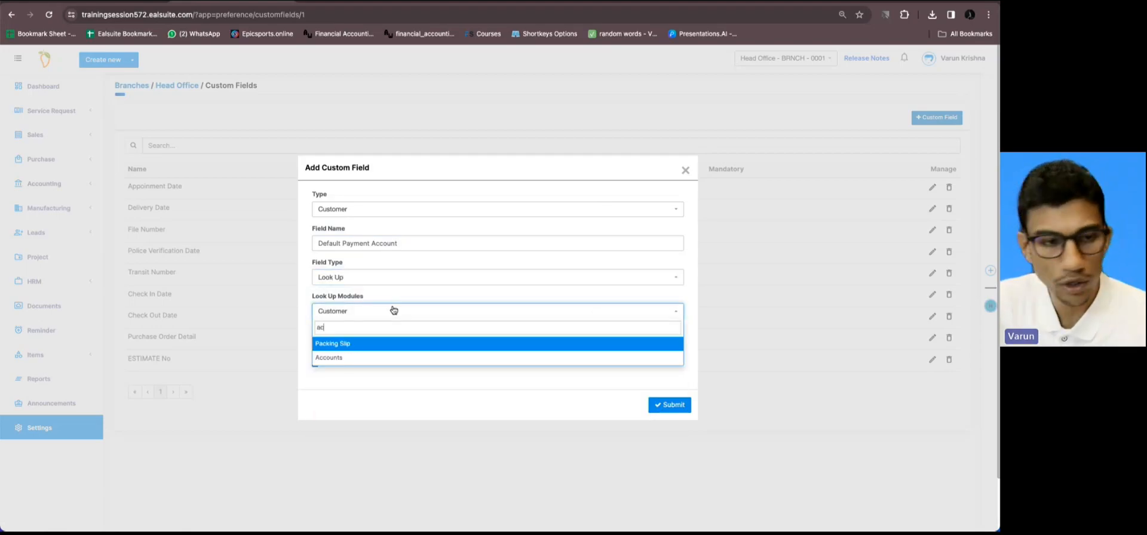
{"action": "left_click", "coordinate": [358, 357]}
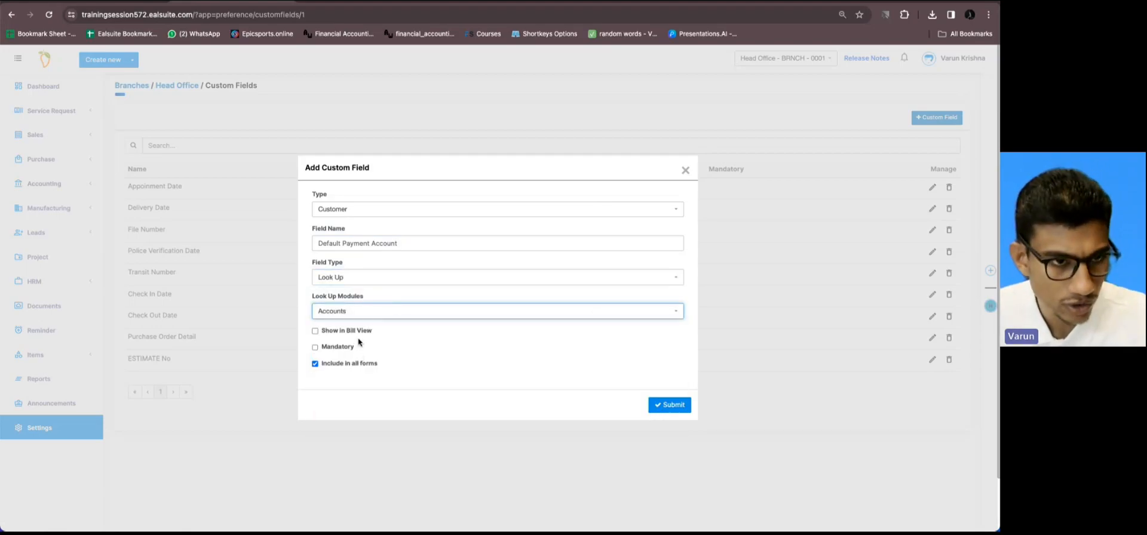
{"action": "left_click", "coordinate": [358, 335]}
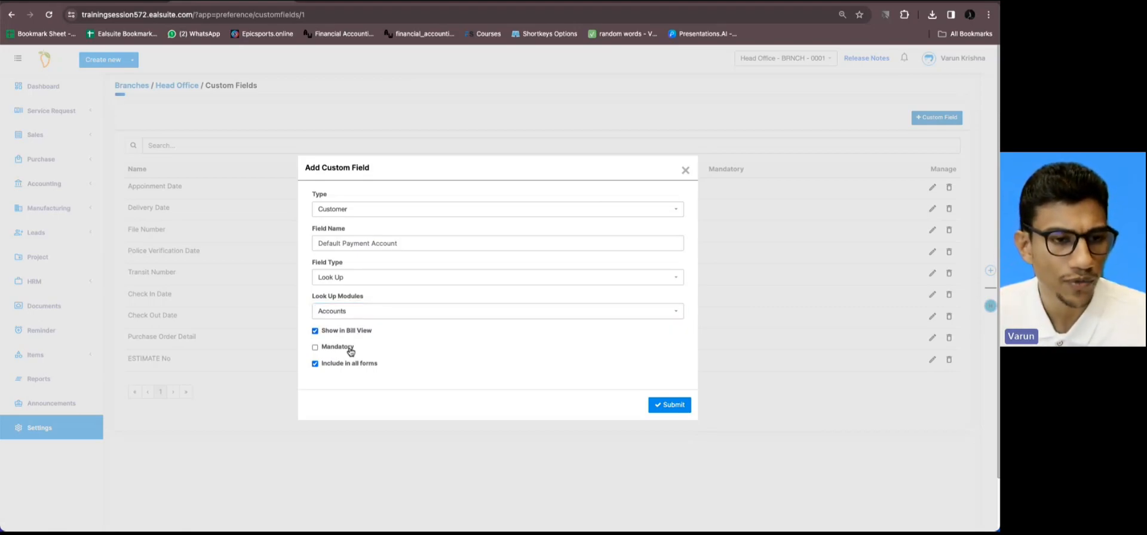
{"action": "left_click", "coordinate": [658, 405]}
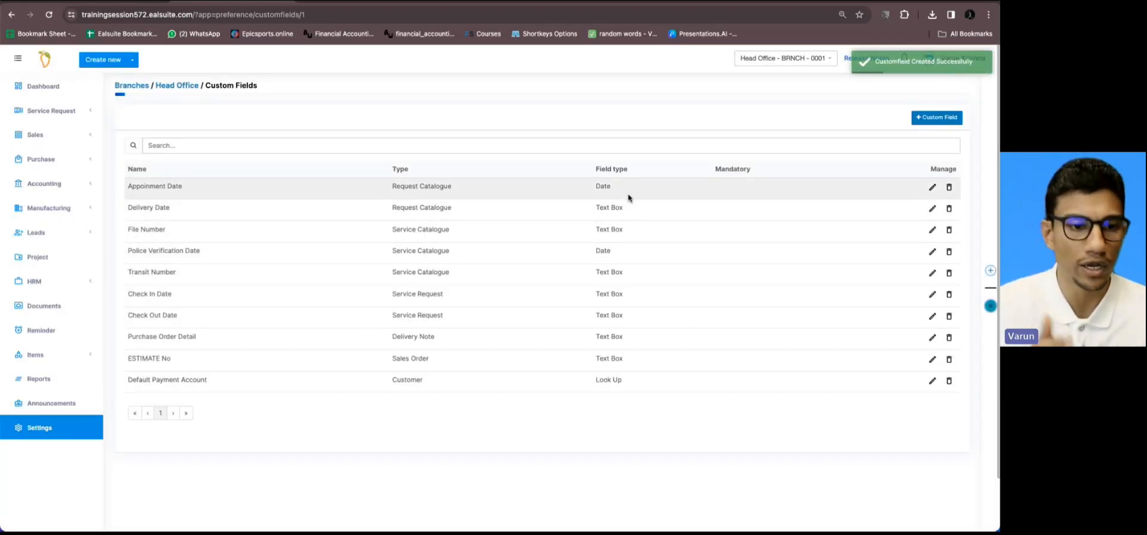
Add another custom field of type Invoice and name it Banking Account
{"action": "left_click", "coordinate": [948, 122]}
{"action": "left_click", "coordinate": [463, 209]}
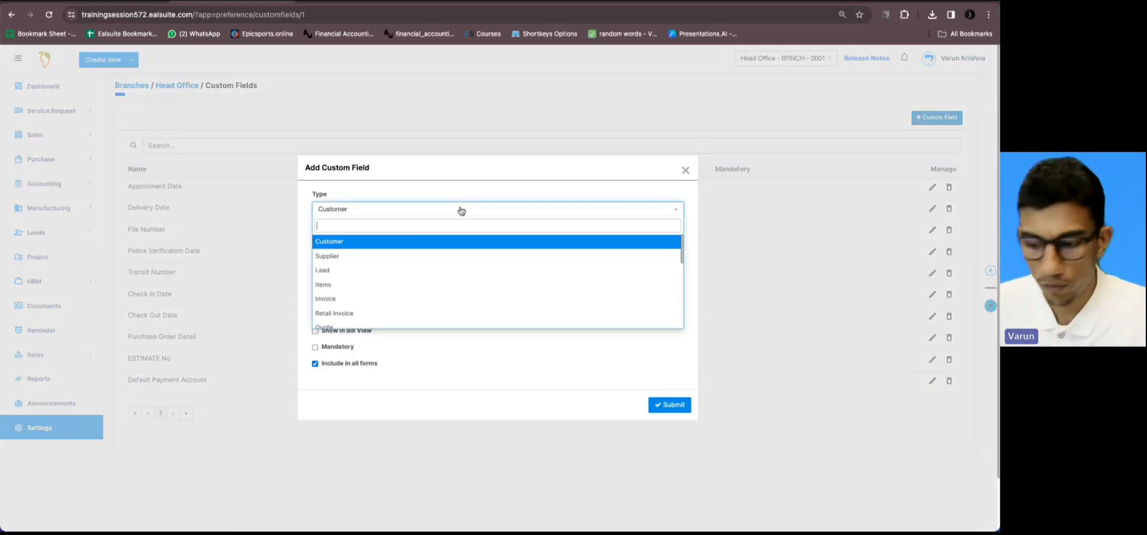
{"action": "type", "text": "in"}
{"action": "left_click", "coordinate": [422, 241]}
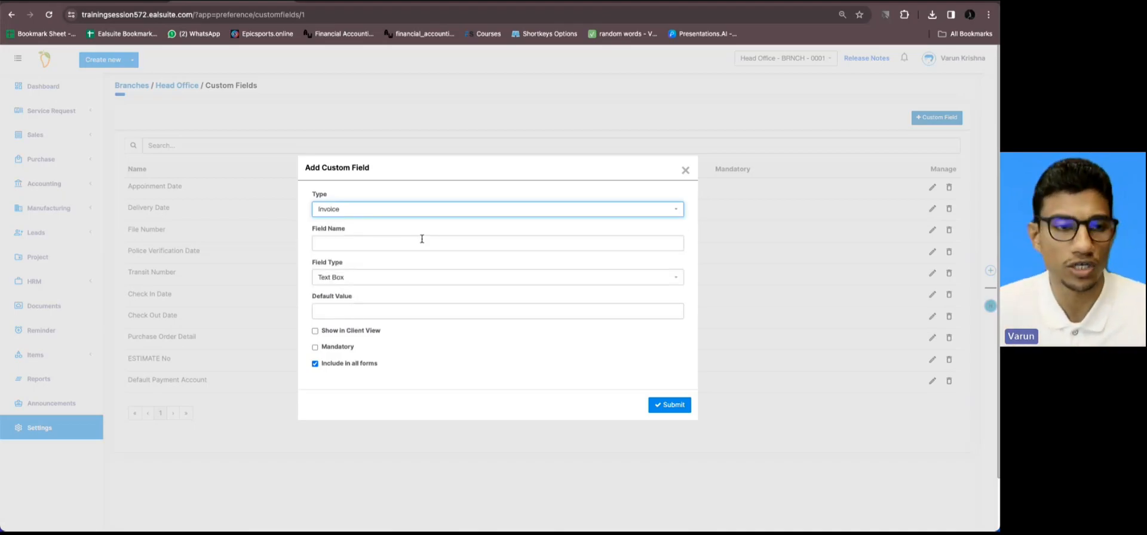
{"action": "left_click", "coordinate": [421, 241]}
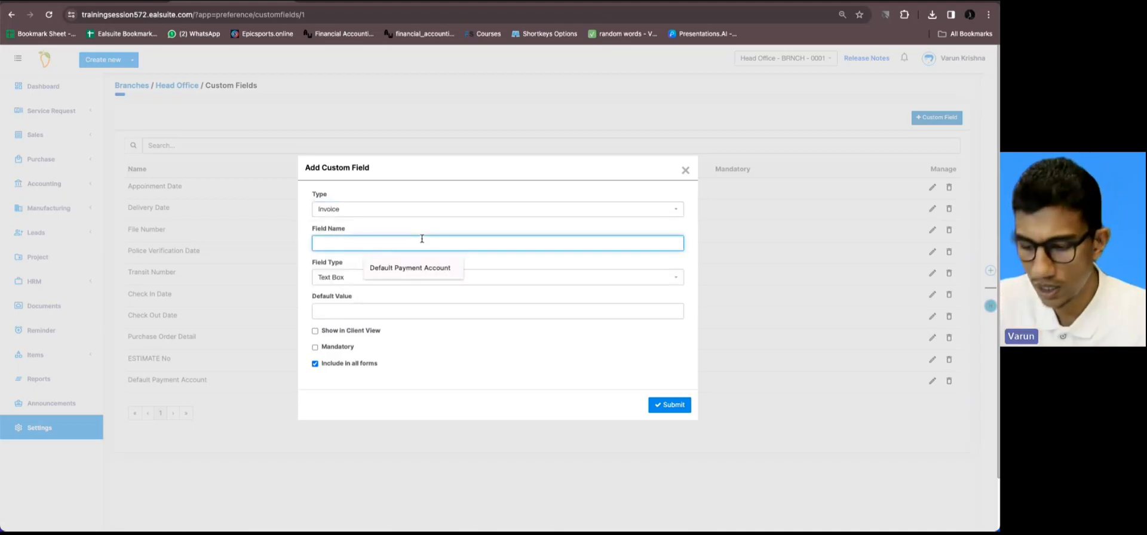
{"action": "type", "text": "Banking"}
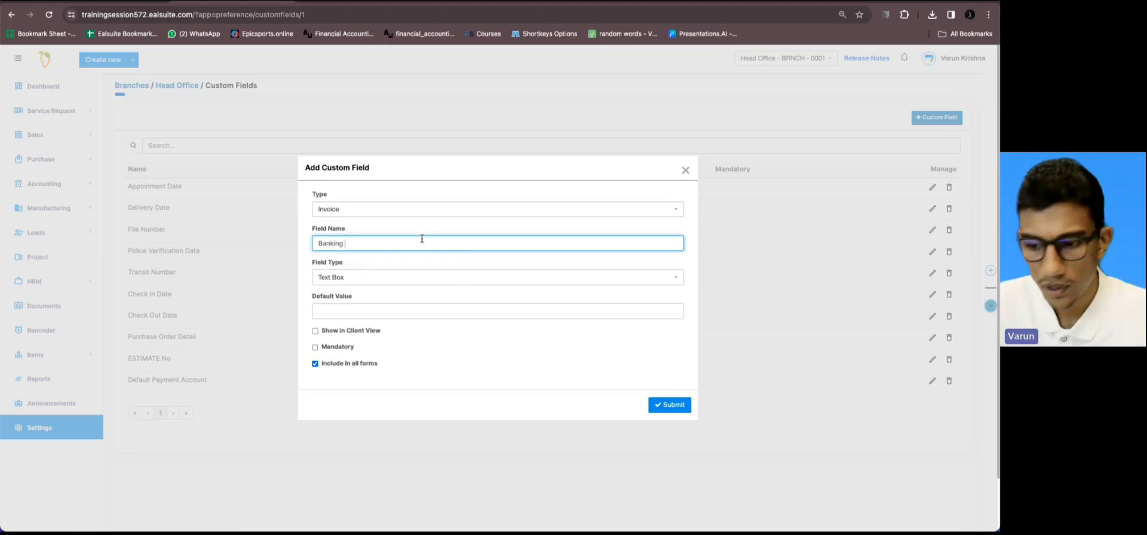
{"action": "type", "text": " Account"}
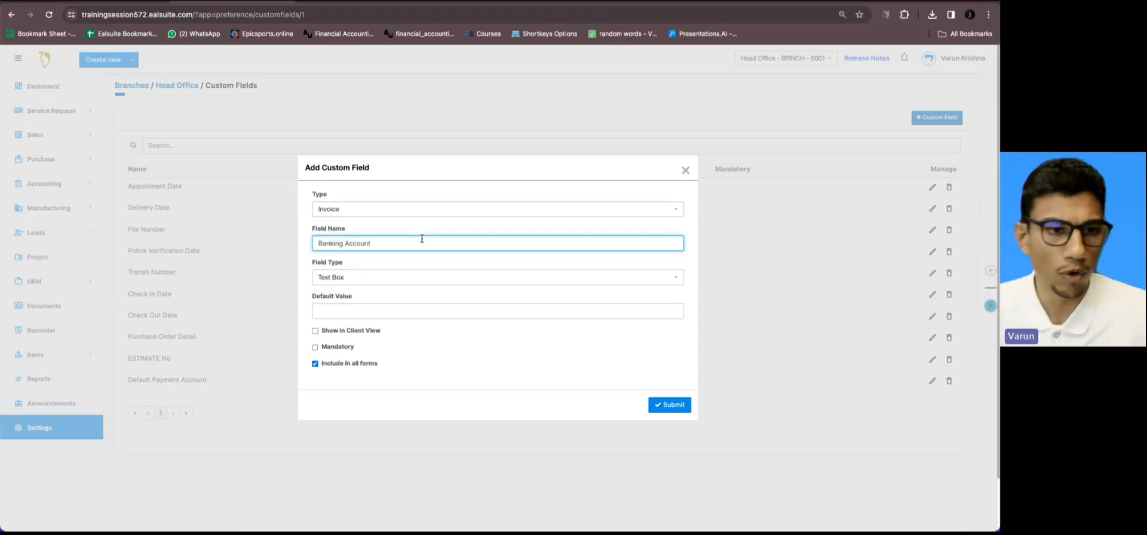
Make Banking Account a Look Up to Accounts, enable Show in Client View, and submit the field
{"action": "left_click", "coordinate": [354, 282]}
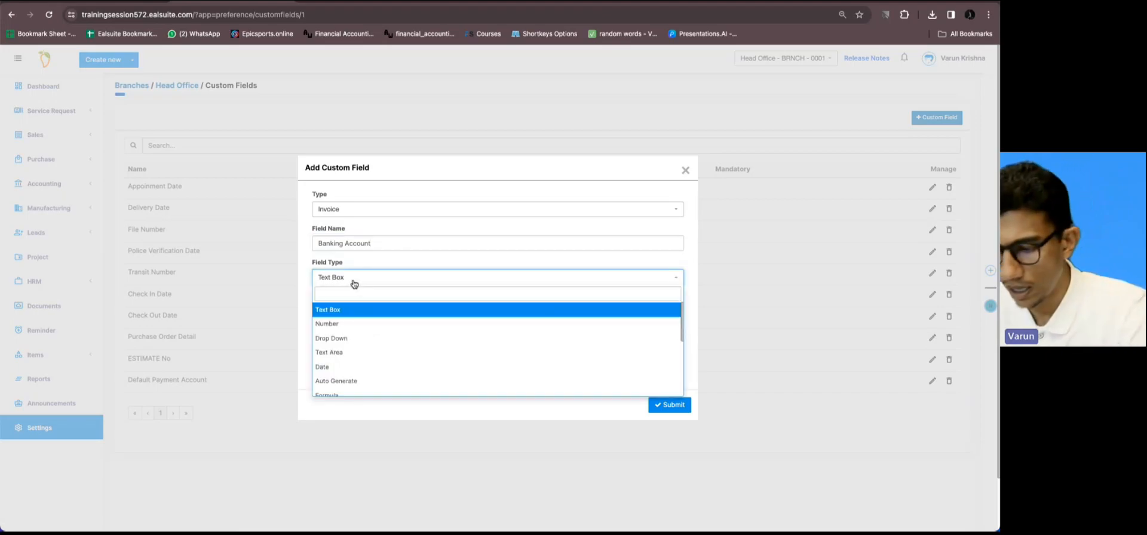
{"action": "type", "text": "look"}
{"action": "left_click", "coordinate": [338, 307]}
{"action": "left_click", "coordinate": [341, 312]}
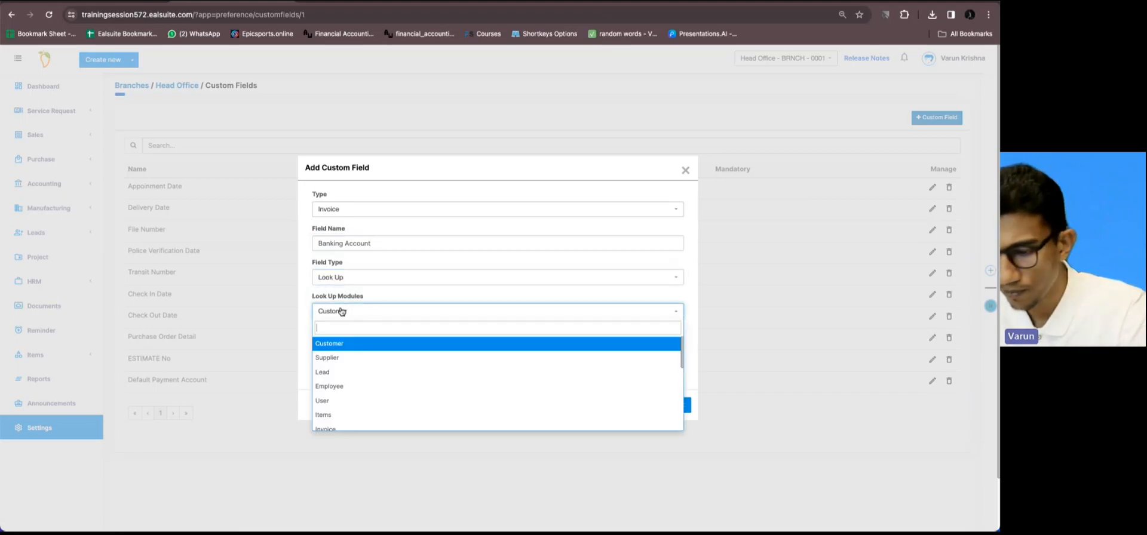
{"action": "type", "text": "acc"}
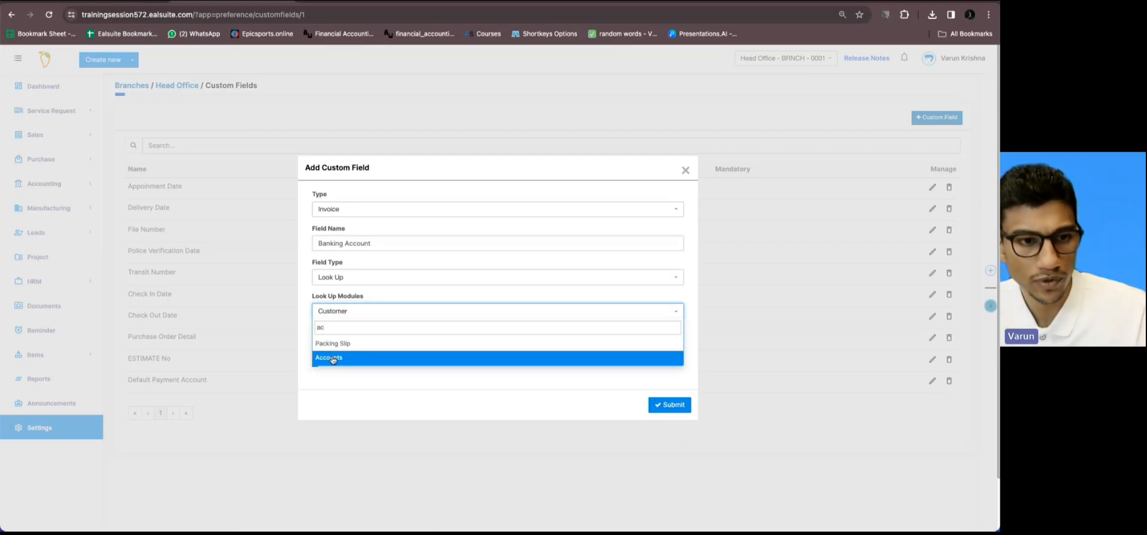
{"action": "left_click", "coordinate": [332, 359]}
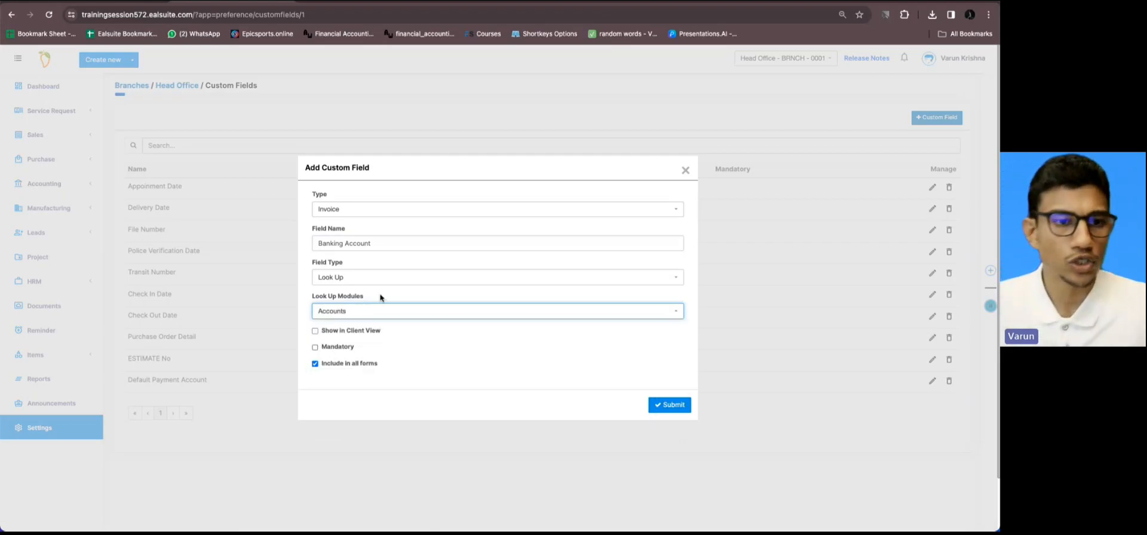
{"action": "left_click", "coordinate": [358, 332]}
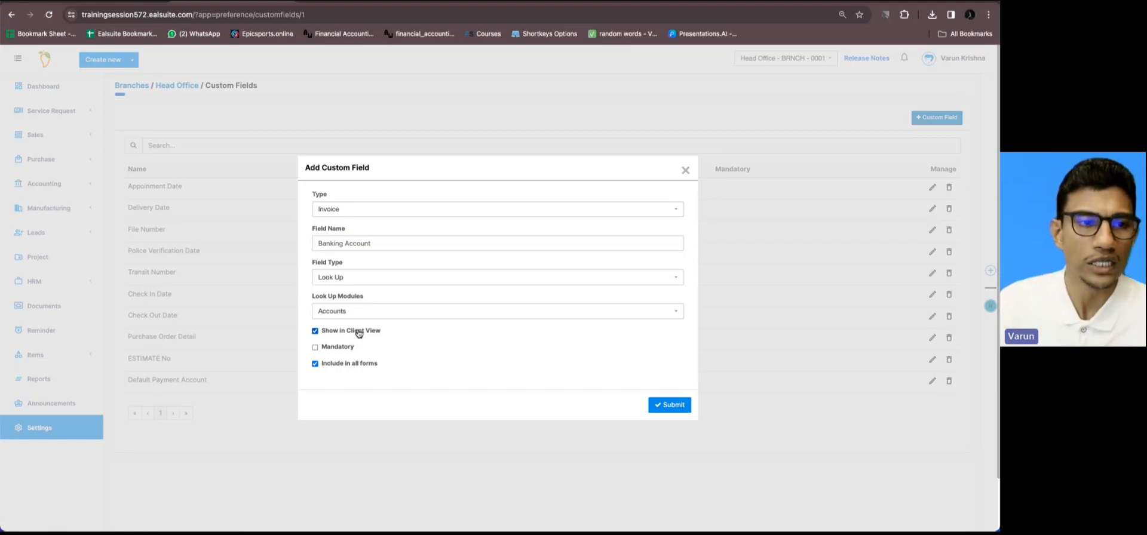
{"action": "left_click", "coordinate": [660, 408]}
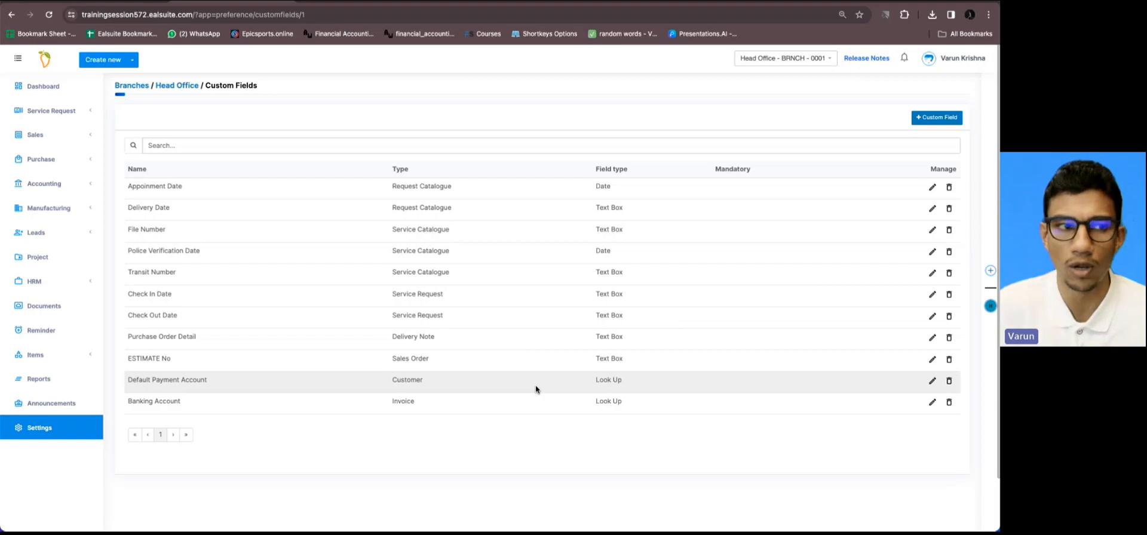
Open the Sales customer list in a separate browser tab and switch to it
{"action": "left_click", "coordinate": [76, 140]}
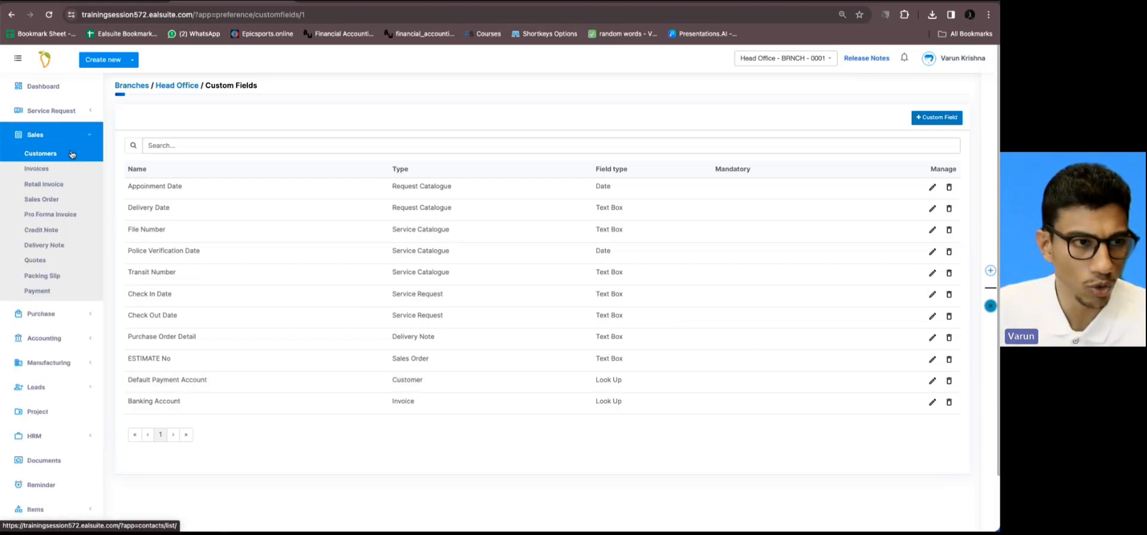
{"action": "left_click", "coordinate": [71, 156]}
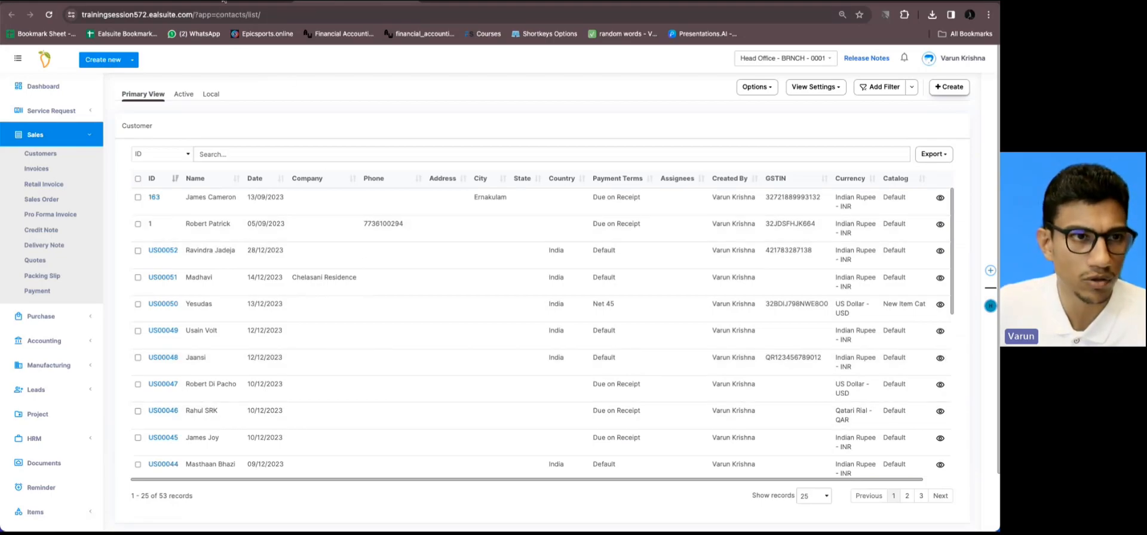
{"action": "left_click", "coordinate": [259, 2]}
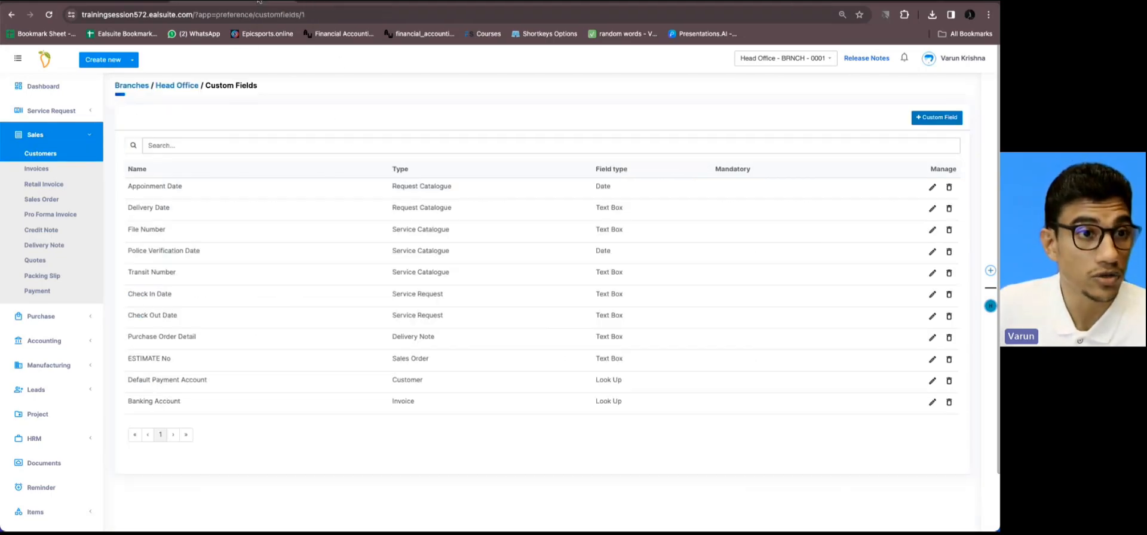
{"action": "left_click", "coordinate": [228, 3]}
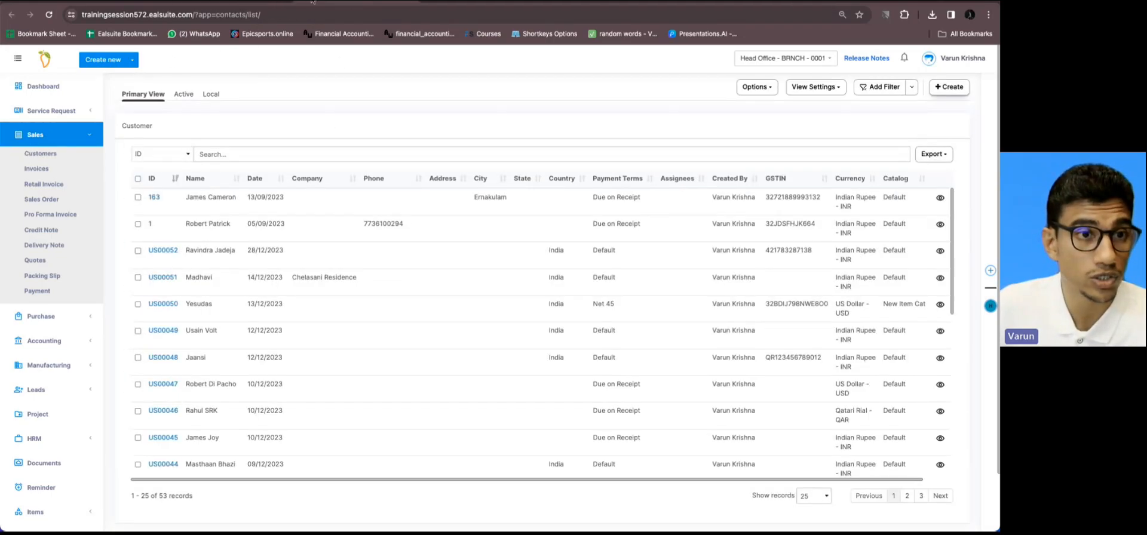
Start a new customer, enter the customer's name, and set the GST registration type to Consumer
{"action": "left_click", "coordinate": [107, 61]}
{"action": "left_click", "coordinate": [106, 103]}
{"action": "left_click", "coordinate": [341, 113]}
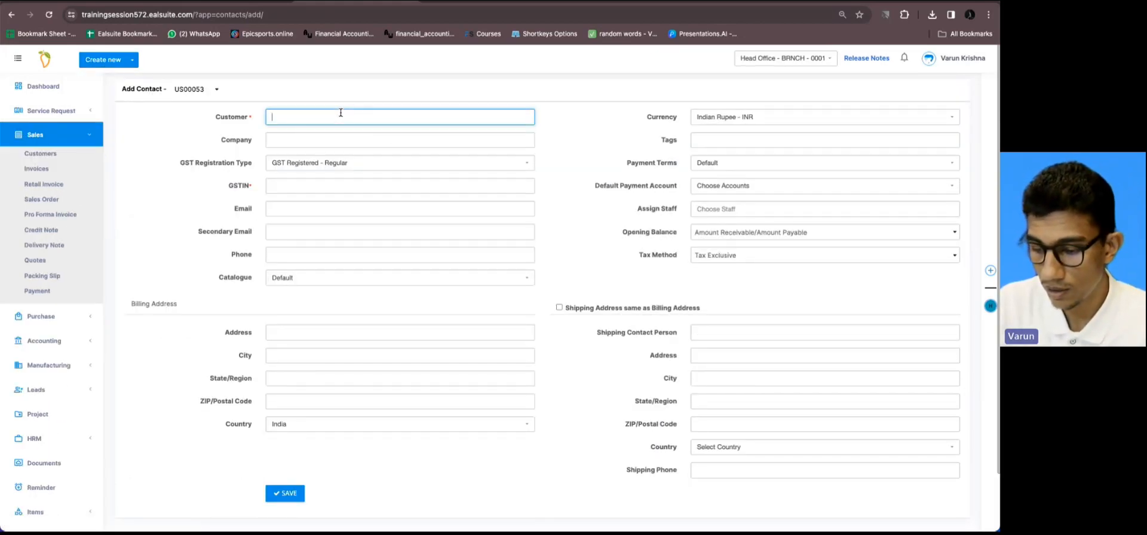
{"action": "type", "text": "Ravindran"}
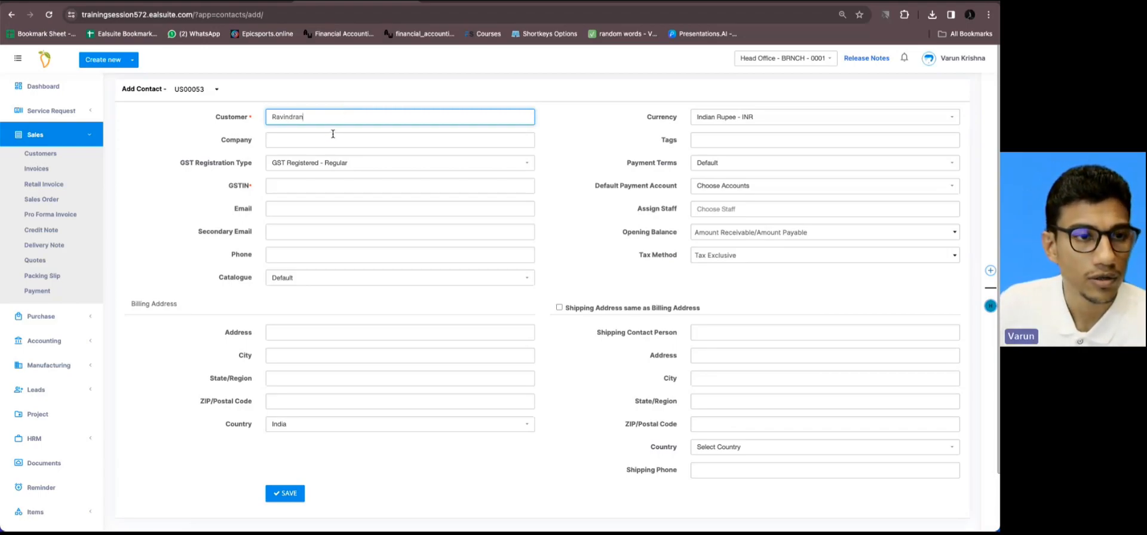
{"action": "left_click", "coordinate": [327, 163]}
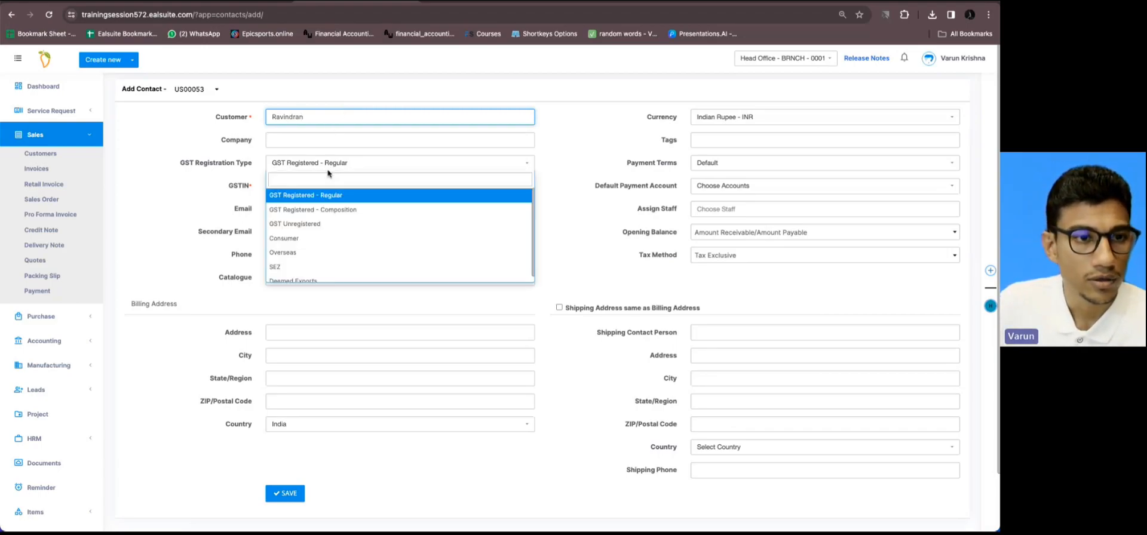
{"action": "left_click", "coordinate": [320, 239]}
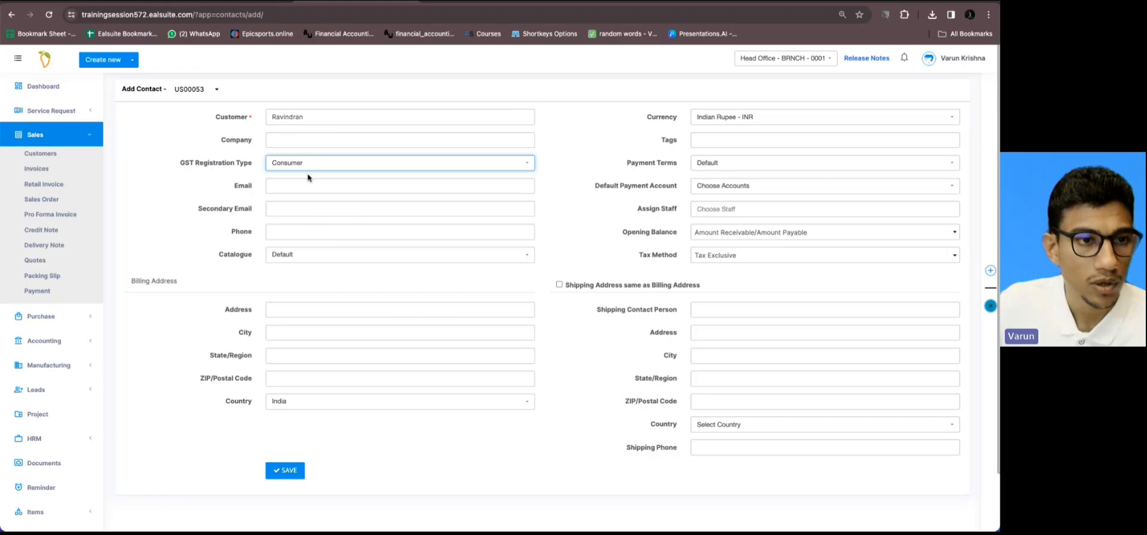
Set the customer's Default Payment Account to HDFC Bank and save the customer
{"action": "left_click", "coordinate": [743, 190]}
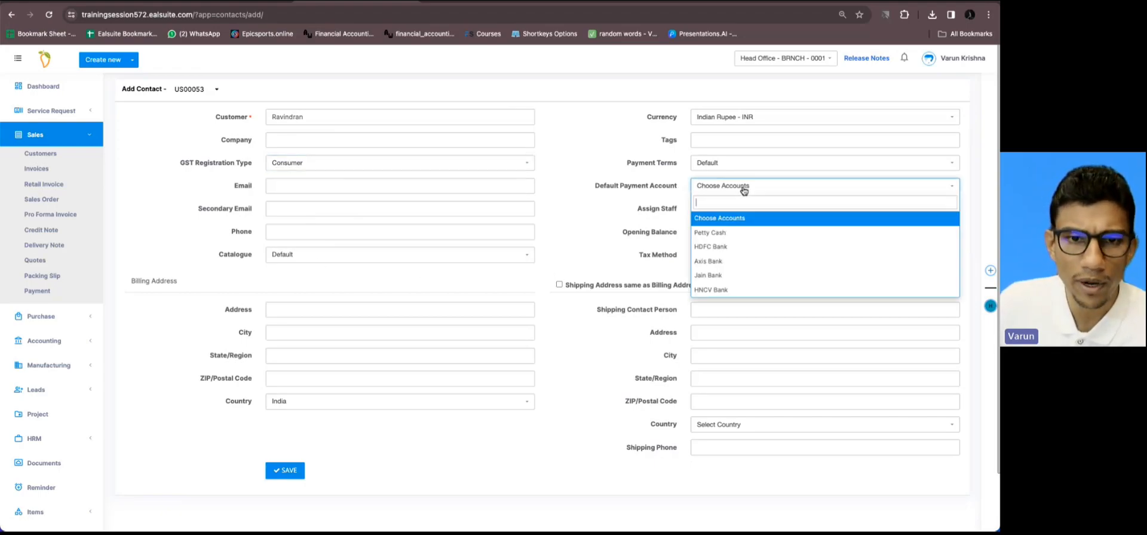
{"action": "left_click", "coordinate": [736, 254]}
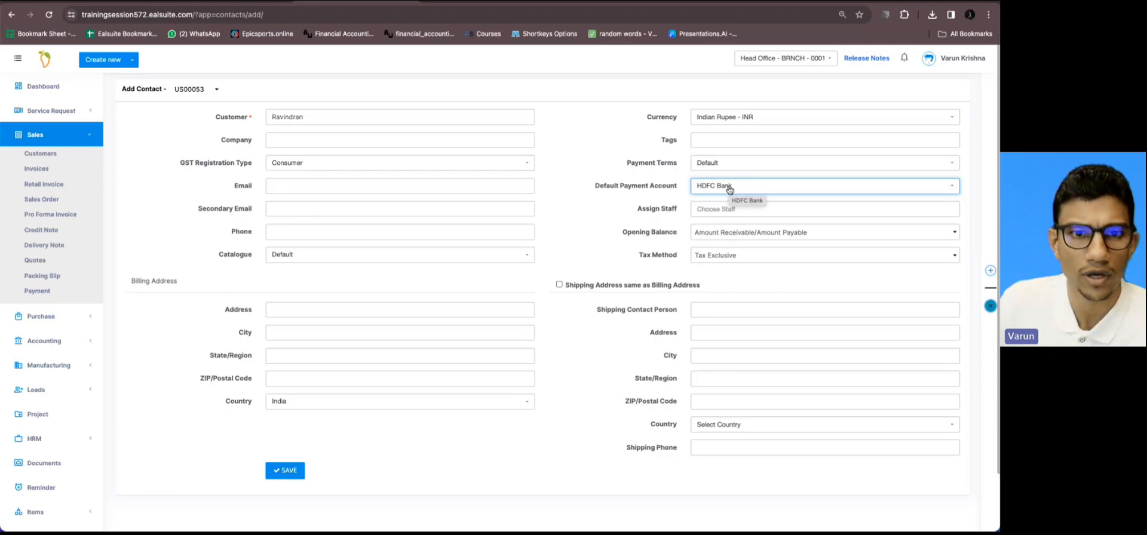
{"action": "left_click", "coordinate": [289, 471]}
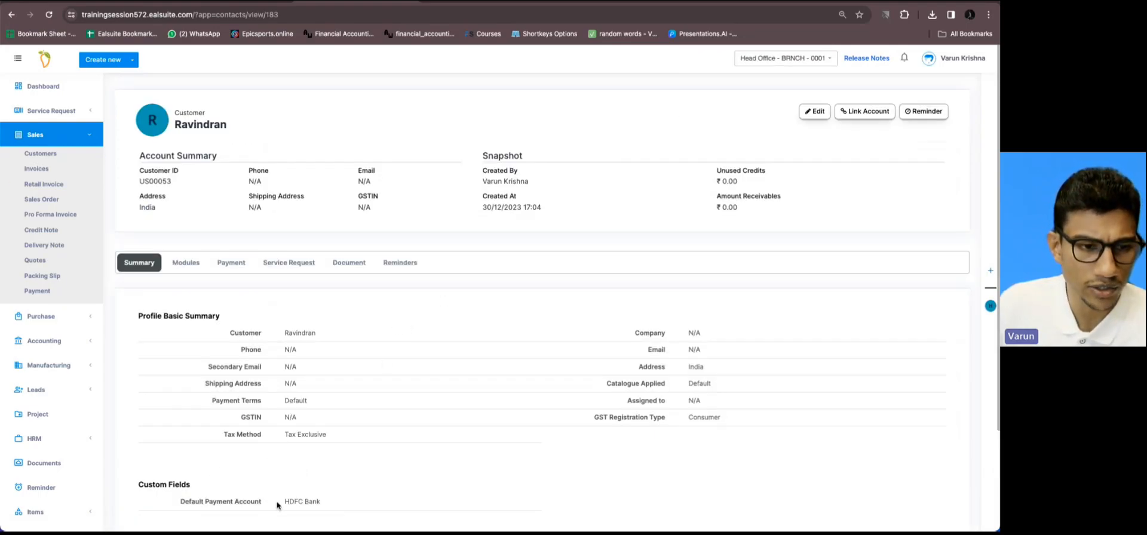
Create a new sales invoice and select the newly added customer on it
{"action": "left_click", "coordinate": [123, 64]}
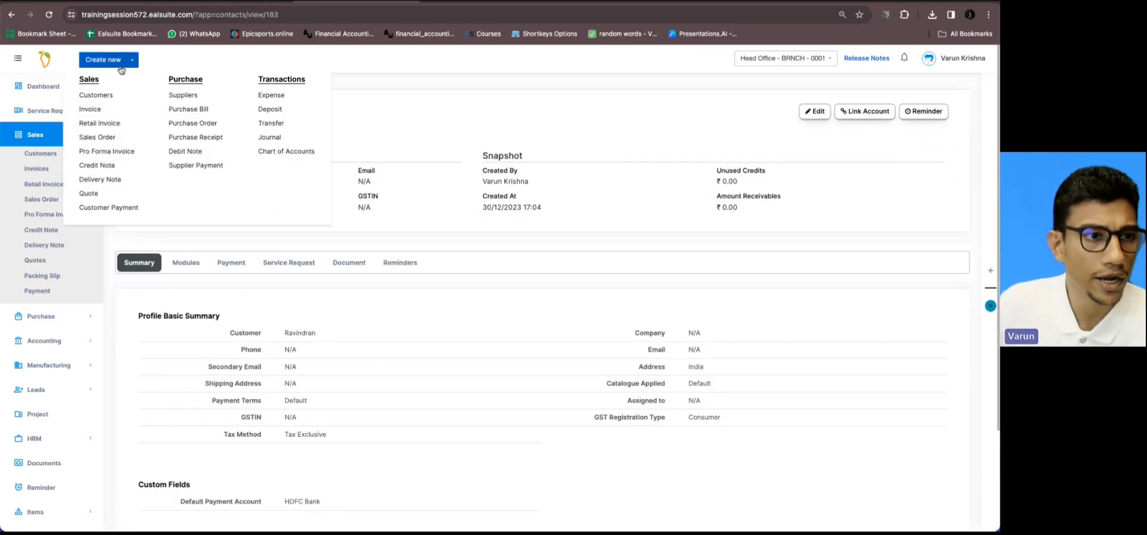
{"action": "left_click", "coordinate": [93, 109]}
{"action": "left_click", "coordinate": [253, 224]}
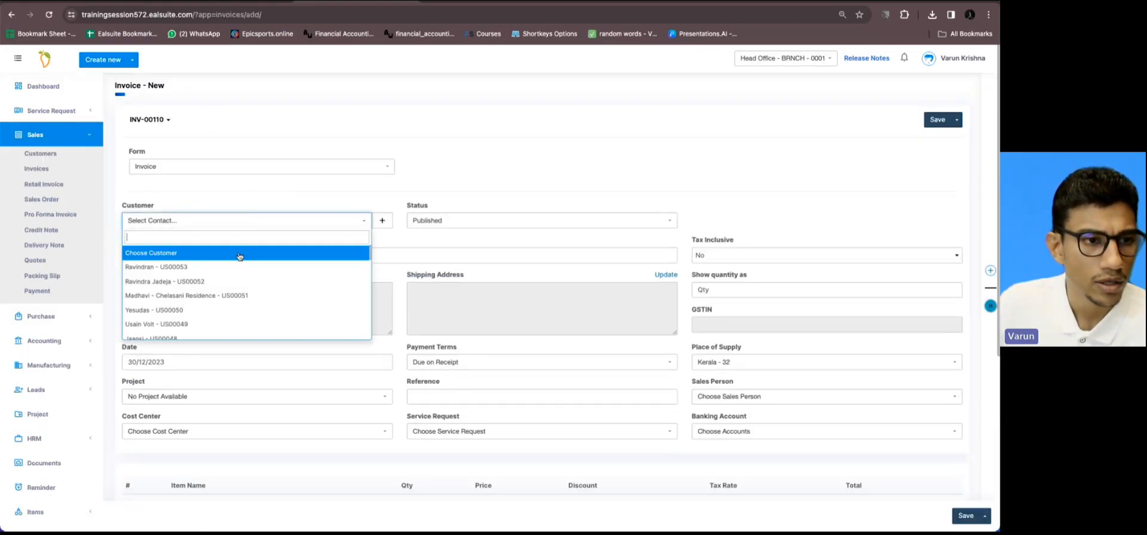
{"action": "left_click", "coordinate": [239, 263]}
{"action": "scroll", "coordinate": [399, 233], "scroll_direction": "down", "scroll_amount": 1}
{"action": "scroll", "coordinate": [399, 233], "scroll_direction": "down", "scroll_amount": 2}
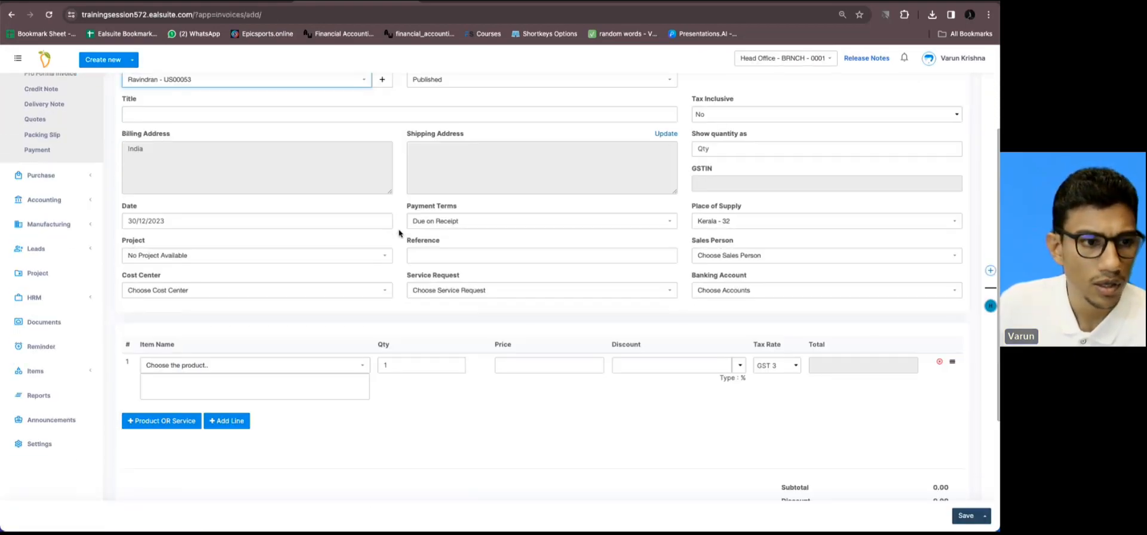
Set the invoice's Banking Account to HDFC Bank and choose Delivery Charge - 0041 as the first line item
{"action": "left_click", "coordinate": [743, 291]}
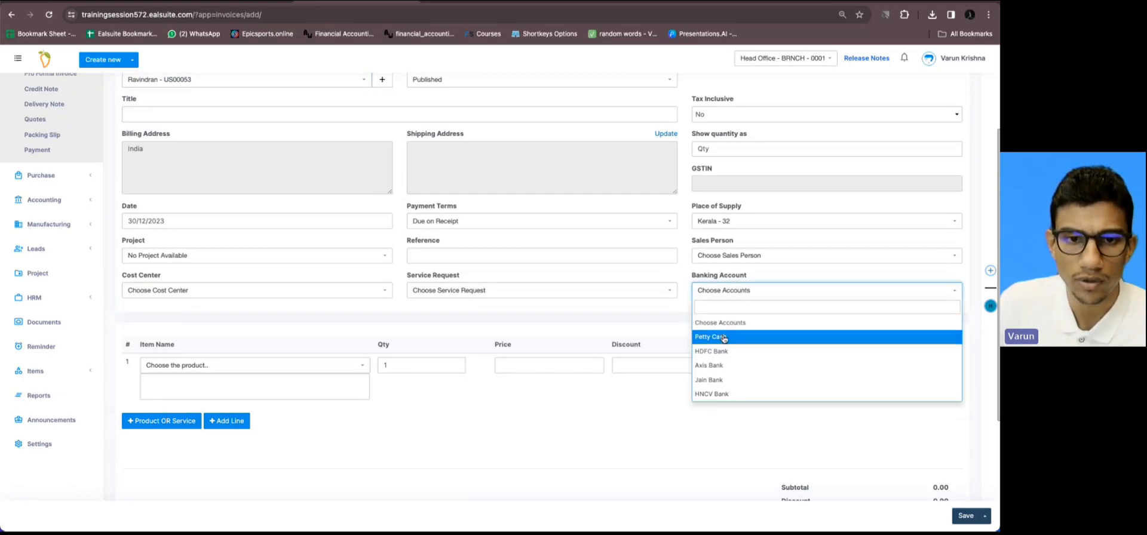
{"action": "left_click", "coordinate": [710, 351]}
{"action": "scroll", "coordinate": [262, 406], "scroll_direction": "down", "scroll_amount": 1}
{"action": "scroll", "coordinate": [262, 407], "scroll_direction": "down", "scroll_amount": 1}
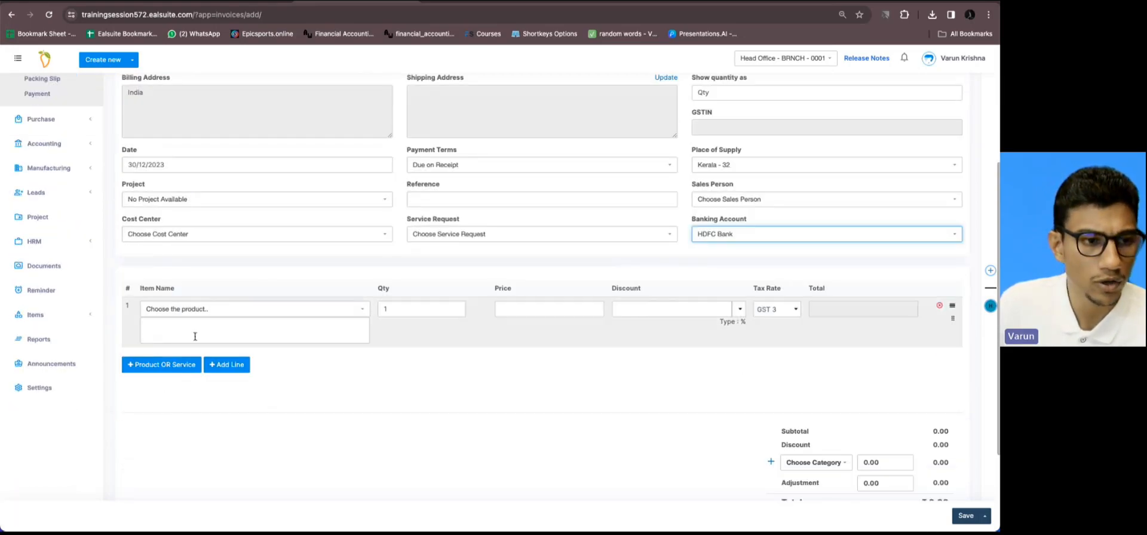
{"action": "left_click", "coordinate": [191, 310]}
{"action": "type", "text": "g"}
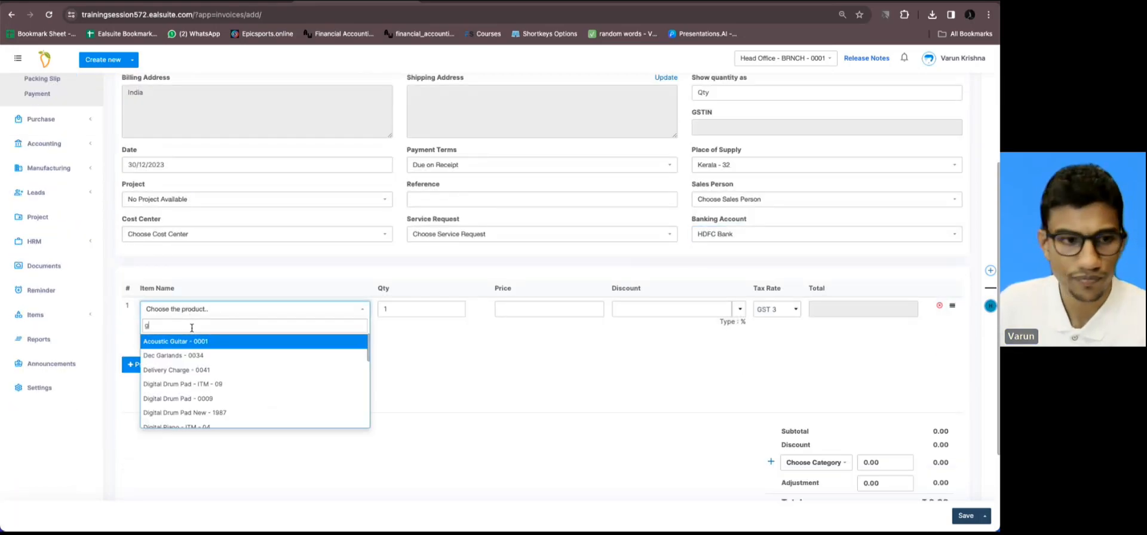
{"action": "left_click", "coordinate": [179, 370]}
Set the Delivery Charge line's price to 1,000 and save the invoice
{"action": "left_click_drag", "start_coordinate": [529, 312], "coordinate": [492, 309]}
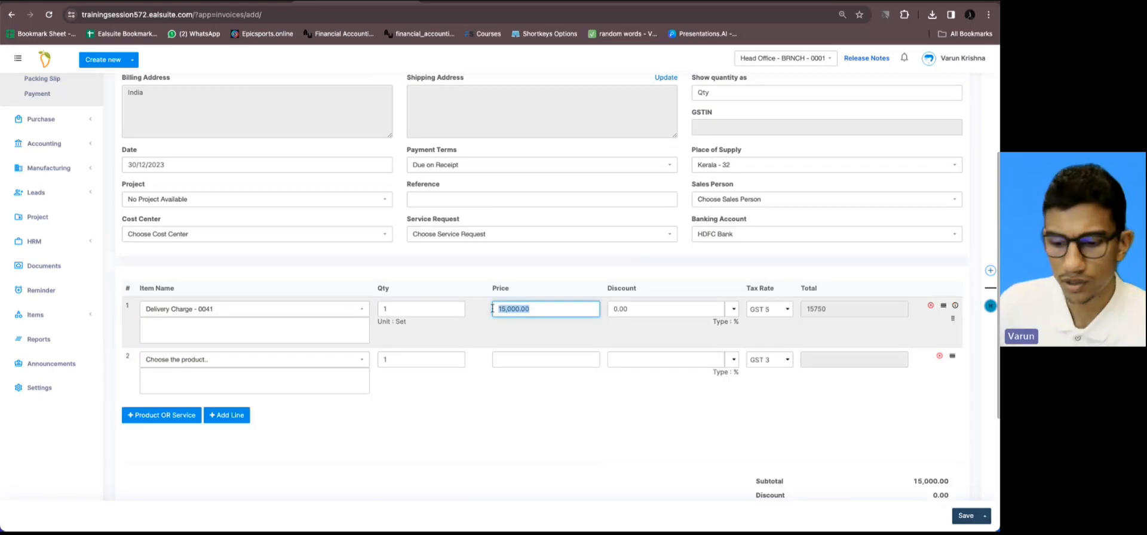
{"action": "type", "text": "1,000"}
{"action": "left_click", "coordinate": [544, 376]}
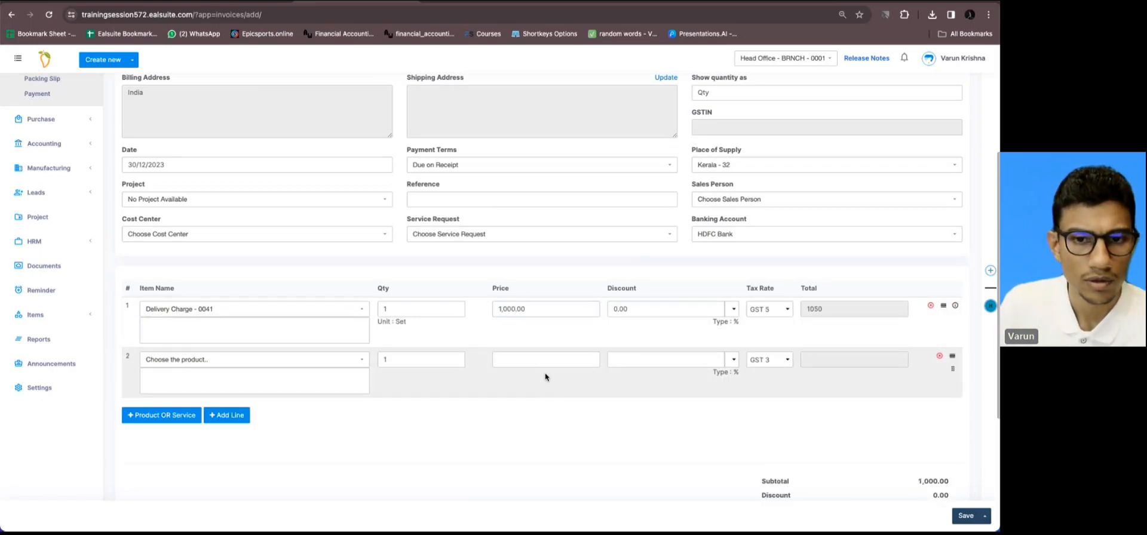
{"action": "scroll", "coordinate": [547, 308], "scroll_direction": "up", "scroll_amount": 3}
{"action": "scroll", "coordinate": [403, 228], "scroll_direction": "down", "scroll_amount": 4}
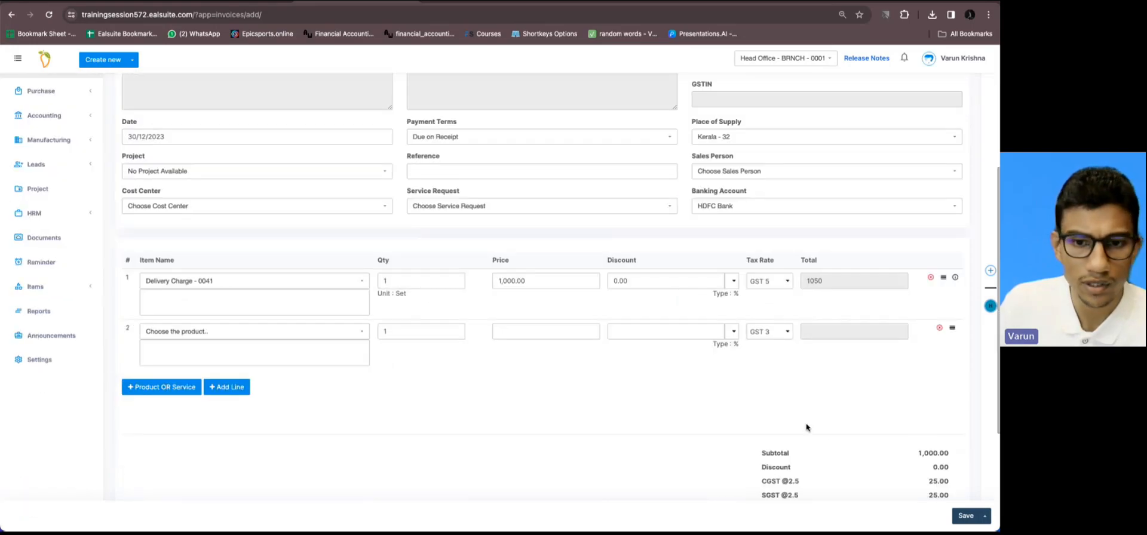
{"action": "scroll", "coordinate": [837, 419], "scroll_direction": "down", "scroll_amount": 2}
{"action": "left_click", "coordinate": [966, 516]}
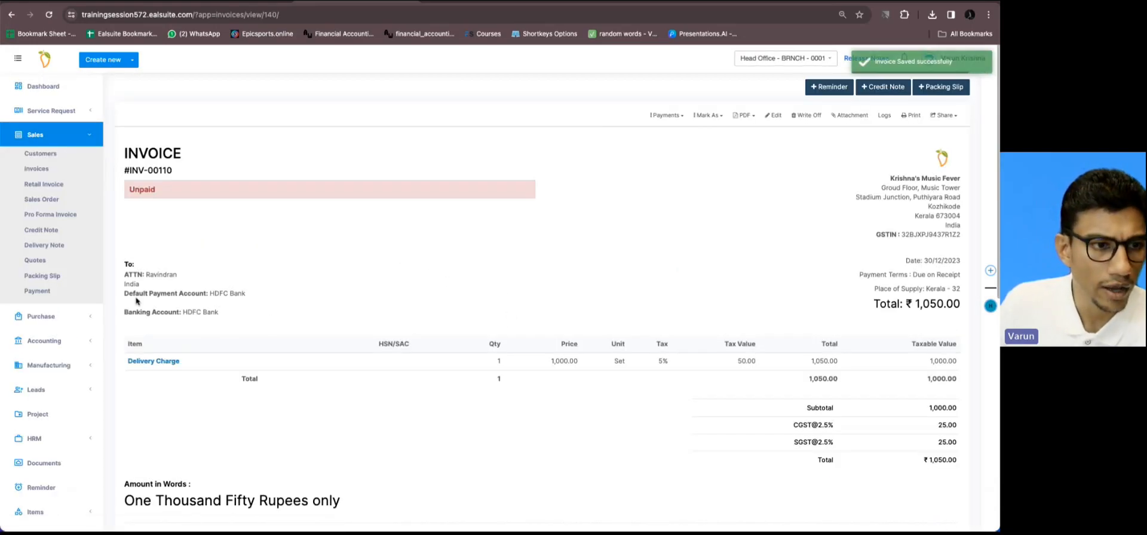
Check the Default Payment Account and Banking Account fields on the saved invoice
{"action": "left_click_drag", "start_coordinate": [124, 294], "coordinate": [249, 296]}
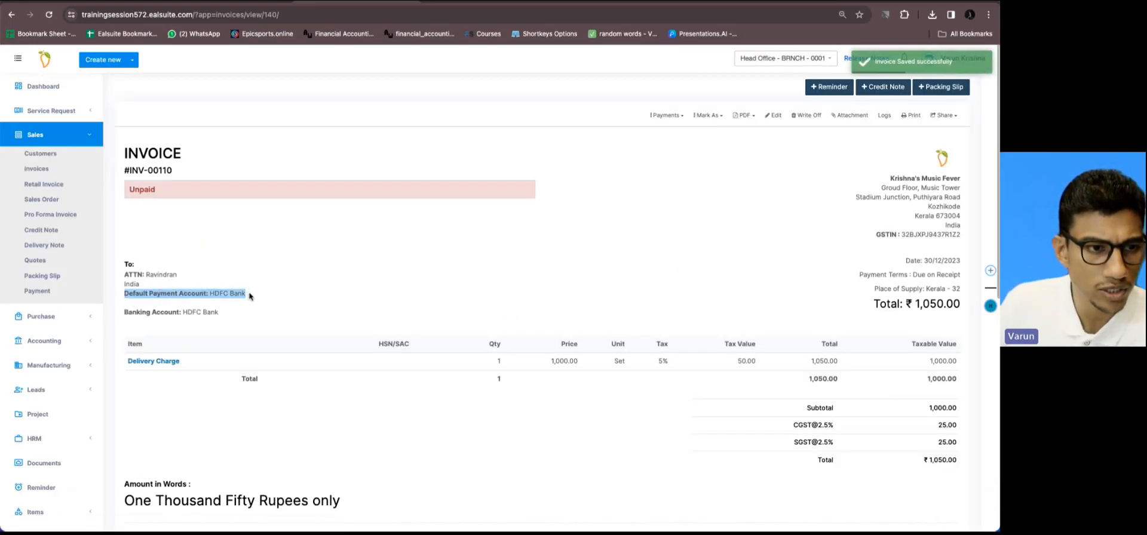
{"action": "left_click", "coordinate": [231, 306]}
{"action": "left_click_drag", "start_coordinate": [123, 313], "coordinate": [230, 317]}
{"action": "left_click", "coordinate": [236, 317]}
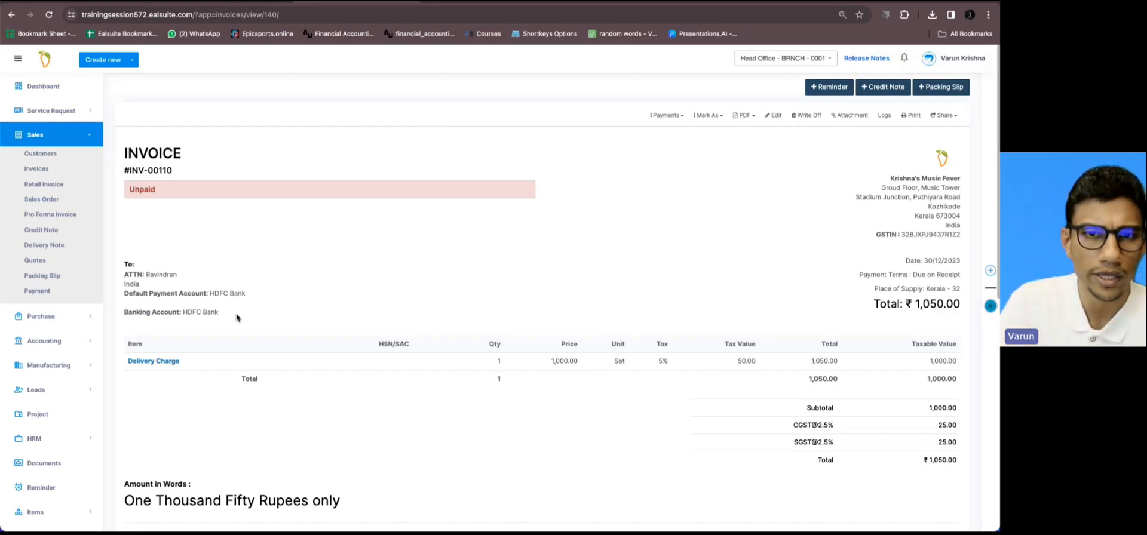
Open the invoice's PDF view and check the Banking Account and Default Payment Account lines in it
{"action": "left_click", "coordinate": [740, 116]}
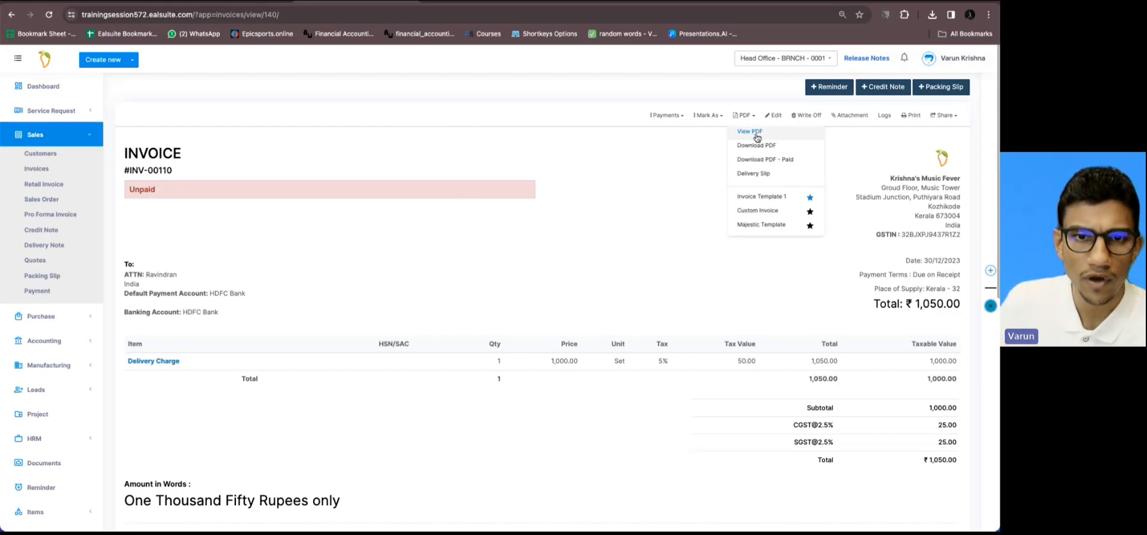
{"action": "left_click", "coordinate": [746, 127]}
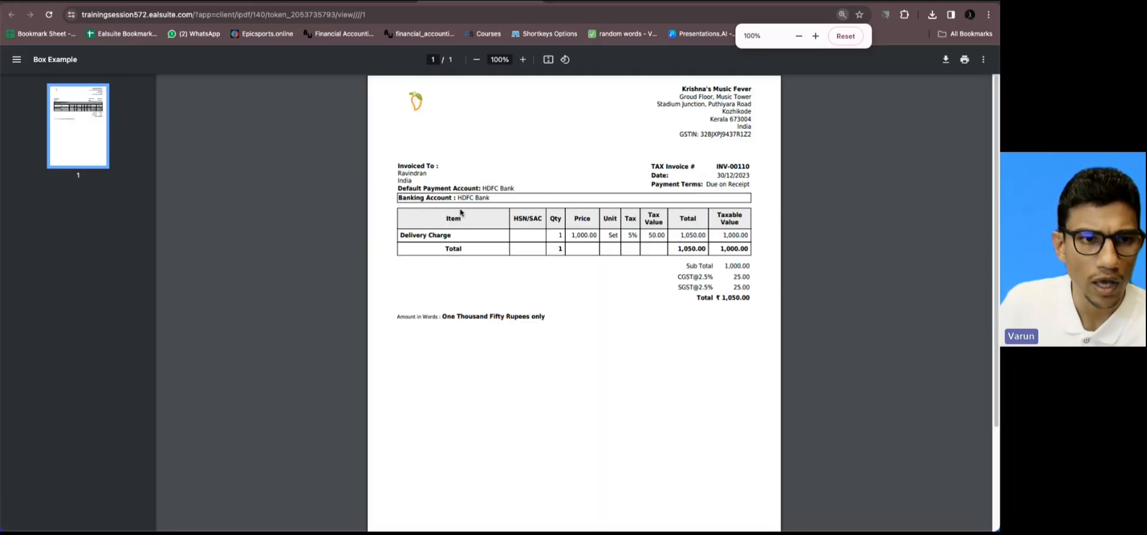
{"action": "mouse_move", "coordinate": [399, 198]}
{"action": "left_mouse_down"}
{"action": "mouse_move", "coordinate": [495, 198]}
{"action": "mouse_move", "coordinate": [404, 193]}
{"action": "left_mouse_up"}
{"action": "left_click", "coordinate": [494, 198]}
{"action": "left_click", "coordinate": [435, 200]}
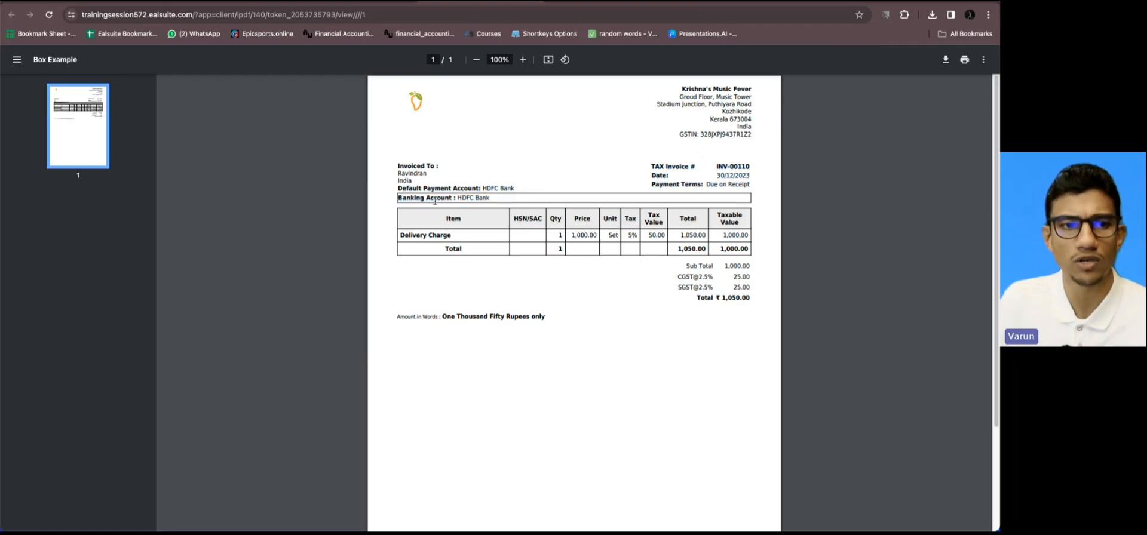
{"action": "left_click_drag", "start_coordinate": [398, 188], "coordinate": [521, 187]}
{"action": "left_click", "coordinate": [521, 187]}
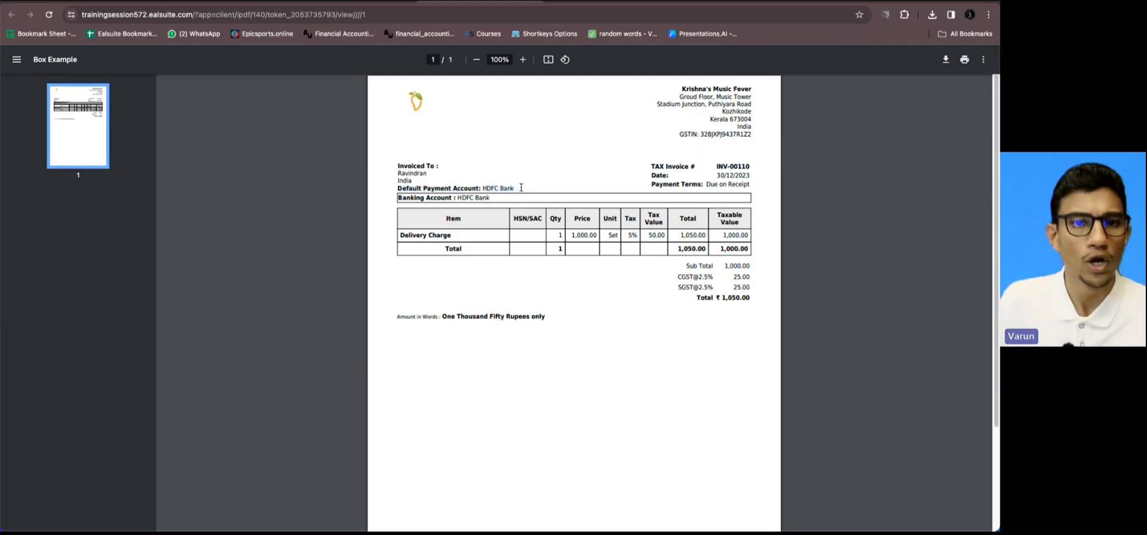